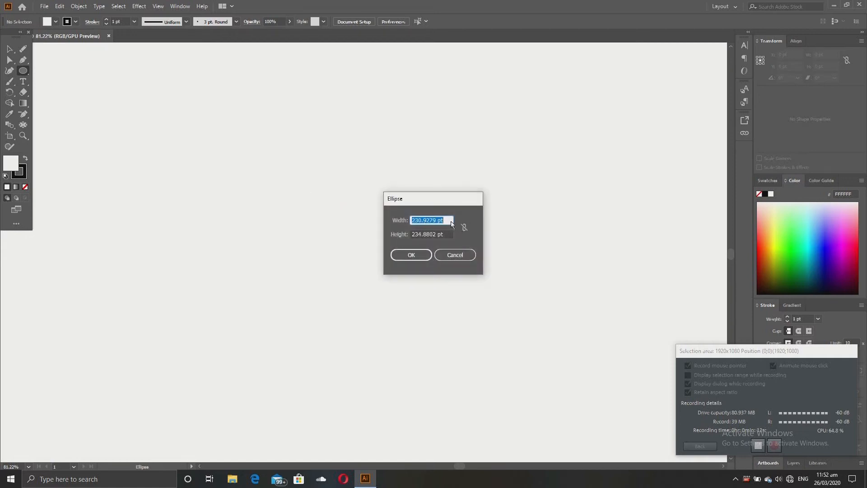
Step: Create a circle 400 pt wide and 400 pt high
text(400 pt)
key(Tab)
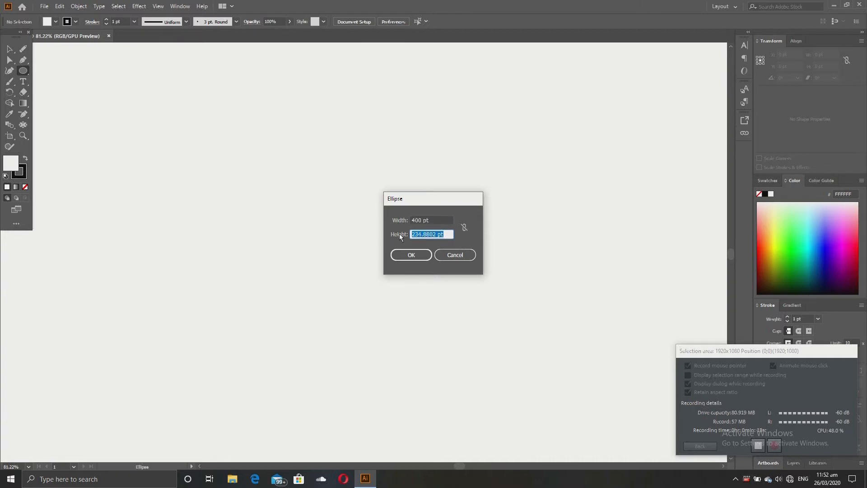
text(400pt)
click(413, 255)
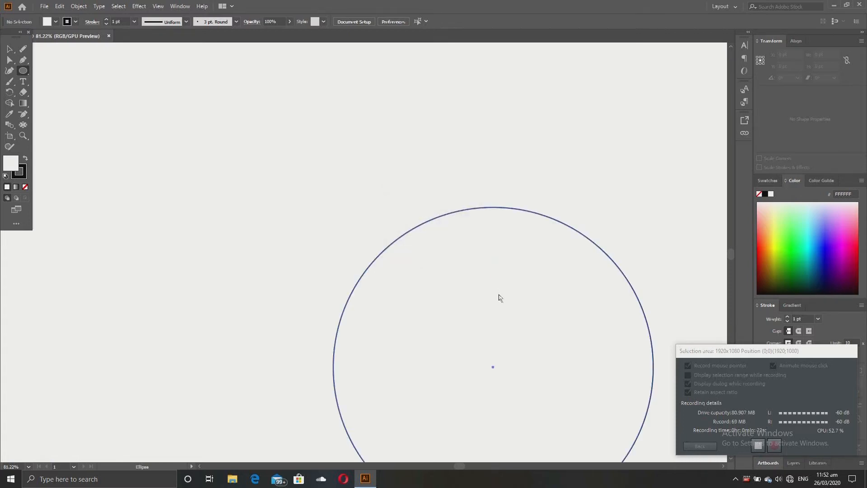
Step: Create a 200 pt circle and position it inside the large circle, touching the large circle's lowest point
scroll(496, 332, down, 5)
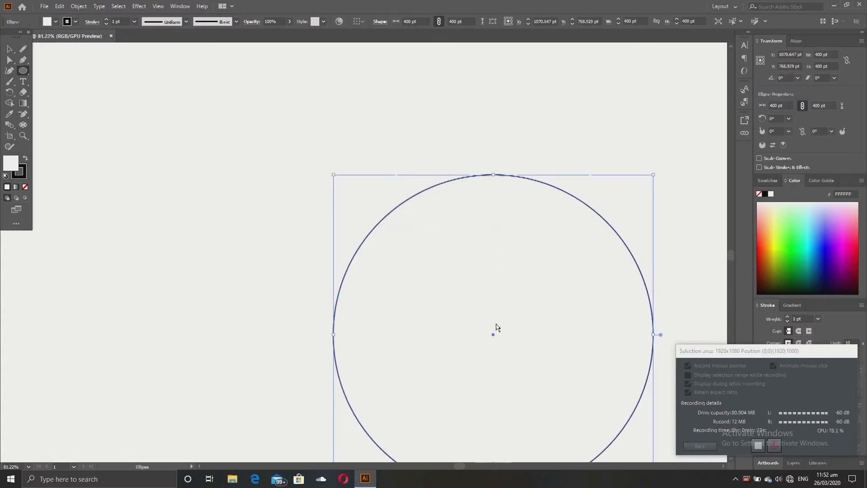
click(478, 243)
click(415, 220)
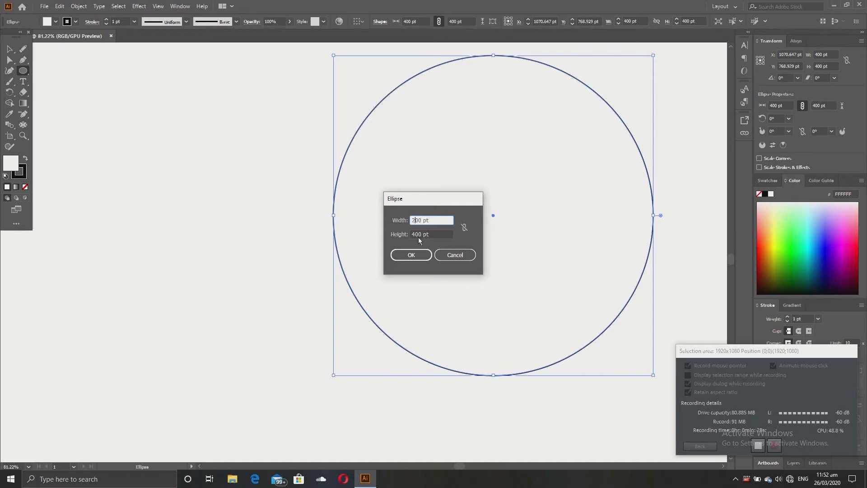
click(417, 236)
key(BackSpace)
text(2)
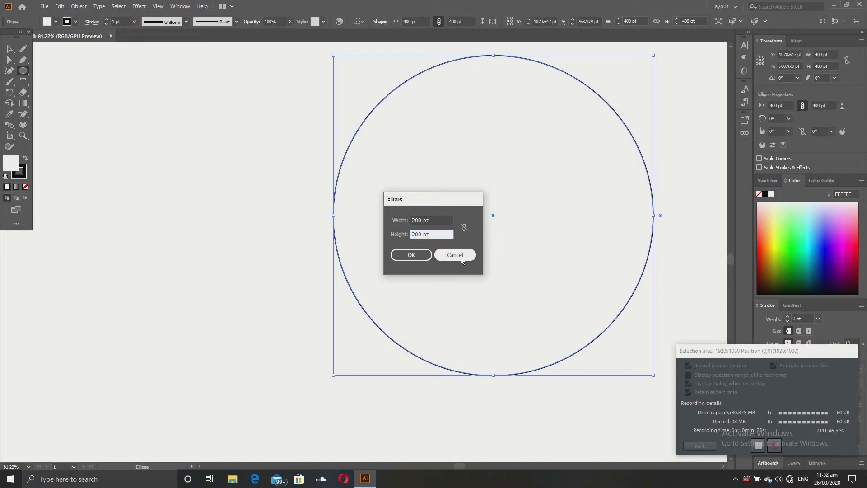
click(422, 257)
key(v)
drag(560, 323, 498, 297)
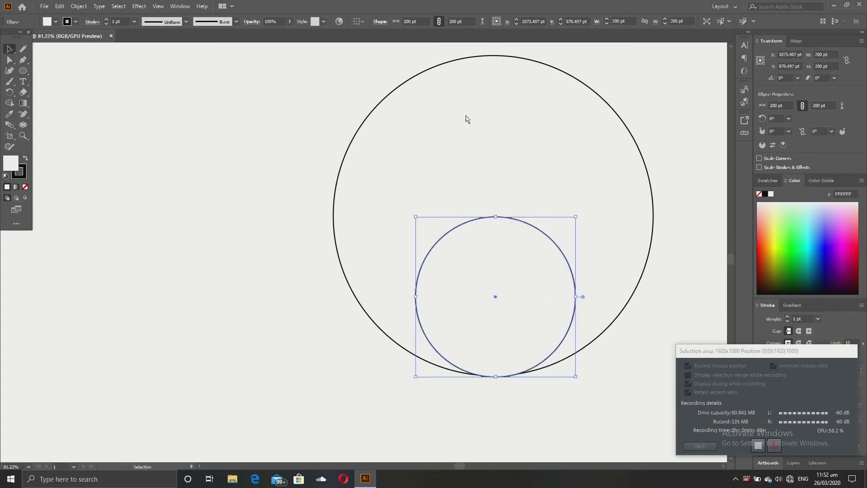
Step: Draw a near-vertical line about 399 pt long from the large circle's highest point to its lowest point
key(backslash)
click(496, 60)
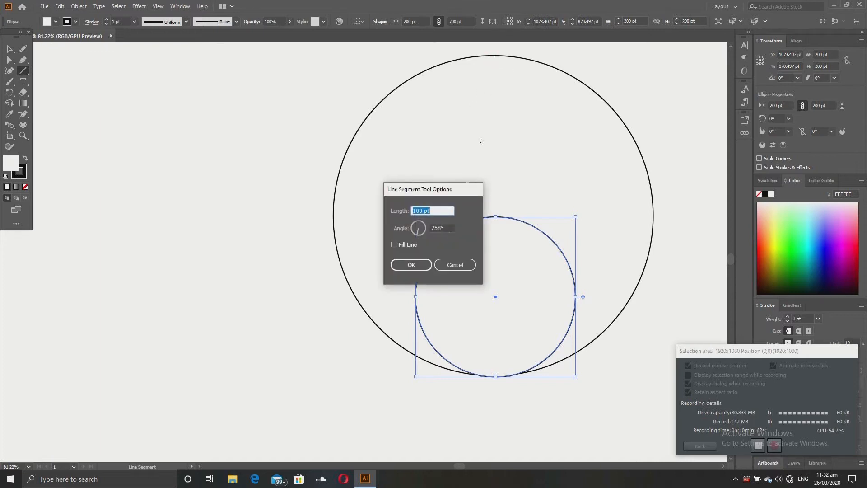
click(412, 265)
drag(493, 55, 498, 375)
click(515, 306)
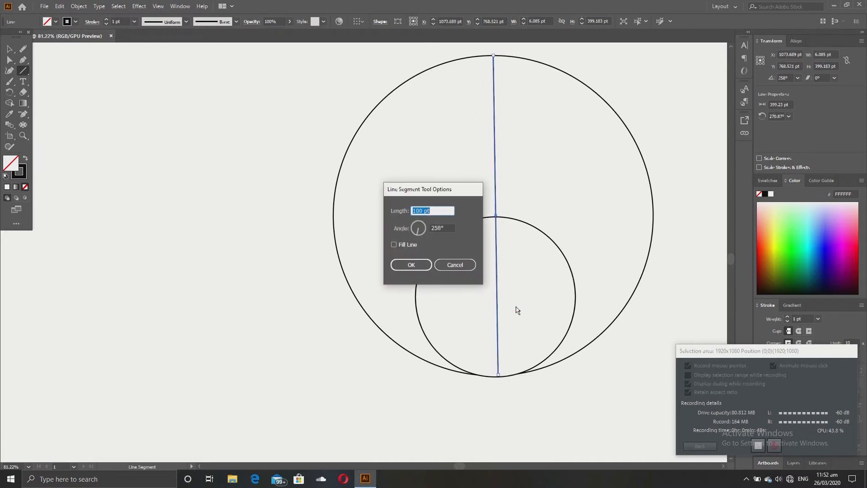
click(461, 267)
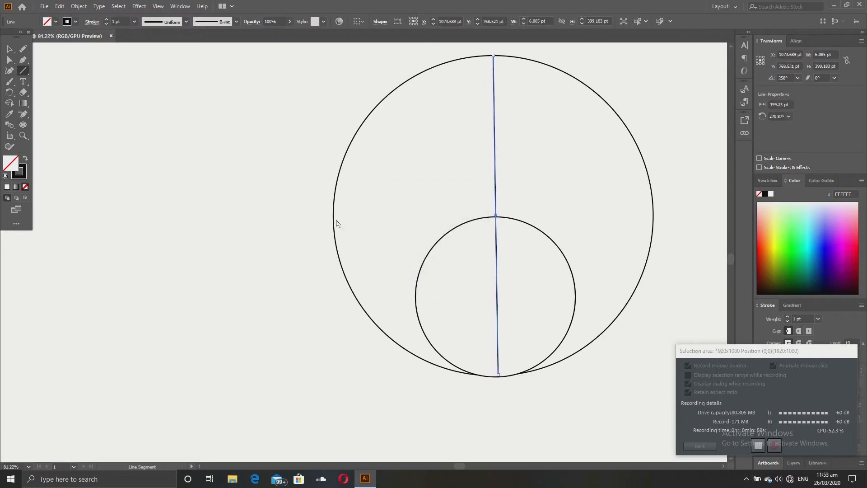
Step: Draw a horizontal line 400 pt long across the middle of the large circle
click(334, 216)
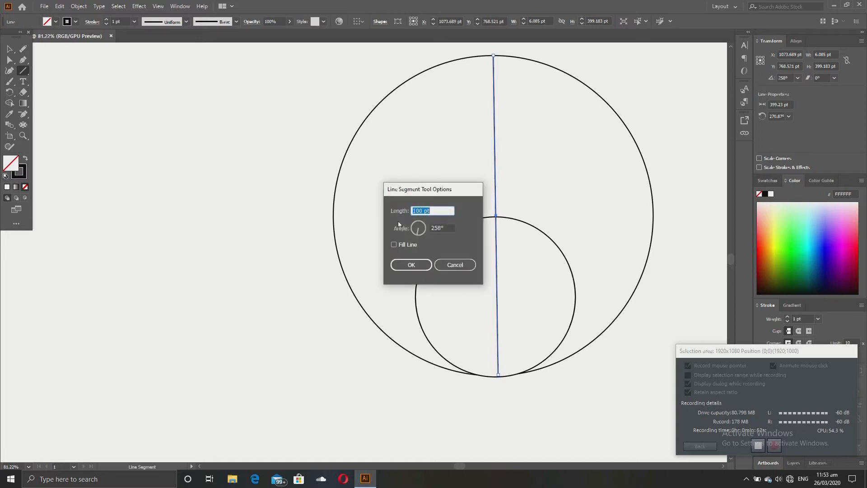
click(408, 266)
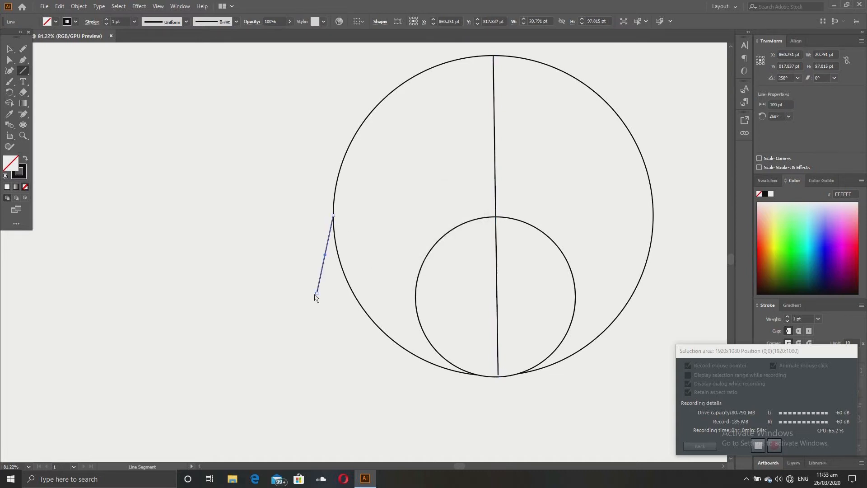
mouse_move(333, 215)
mouse_down()
mouse_move(694, 219)
mouse_move(647, 220)
mouse_up()
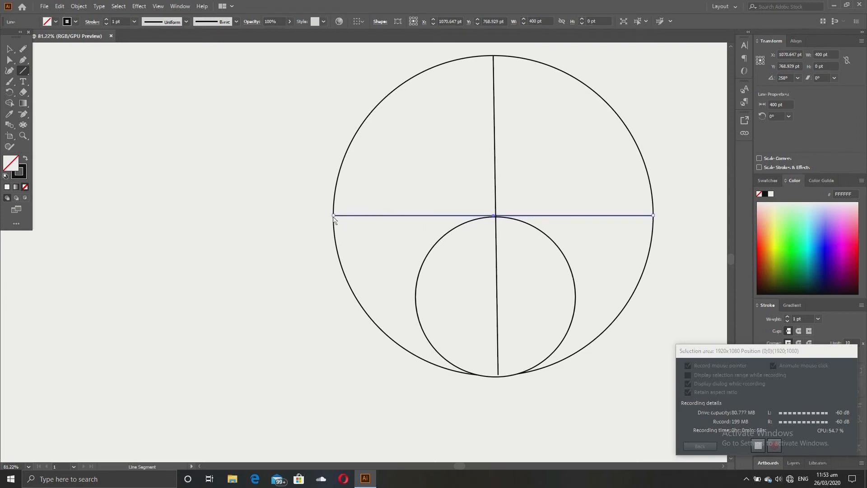
Step: Move the horizontal line onto the small cutout's highest point and extend its left end past the outline, to about 404 pt long
drag(333, 216, 333, 218)
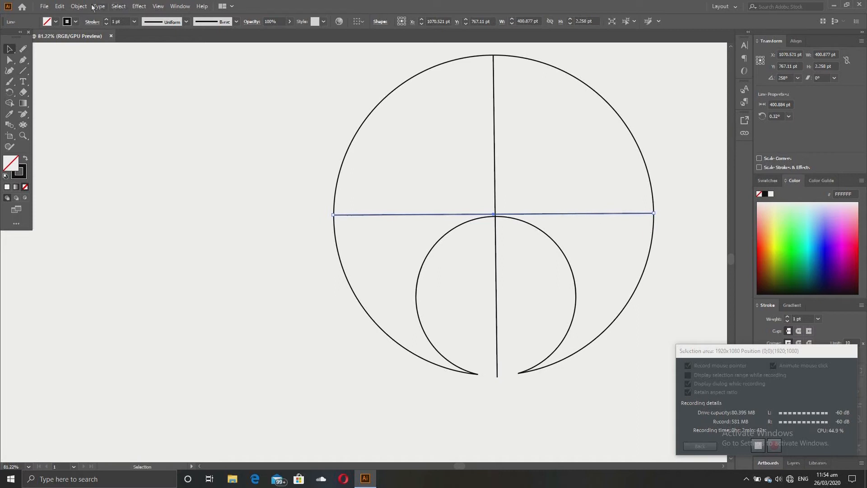
drag(493, 215, 495, 216)
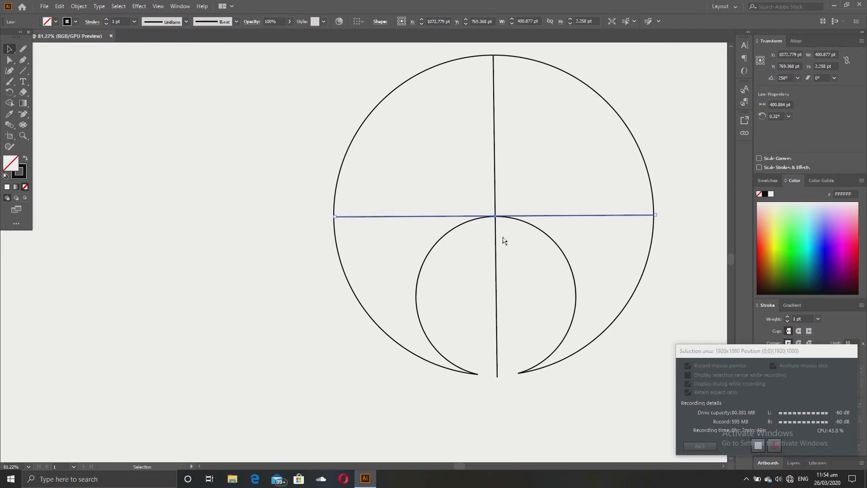
click(701, 181)
drag(337, 218, 332, 220)
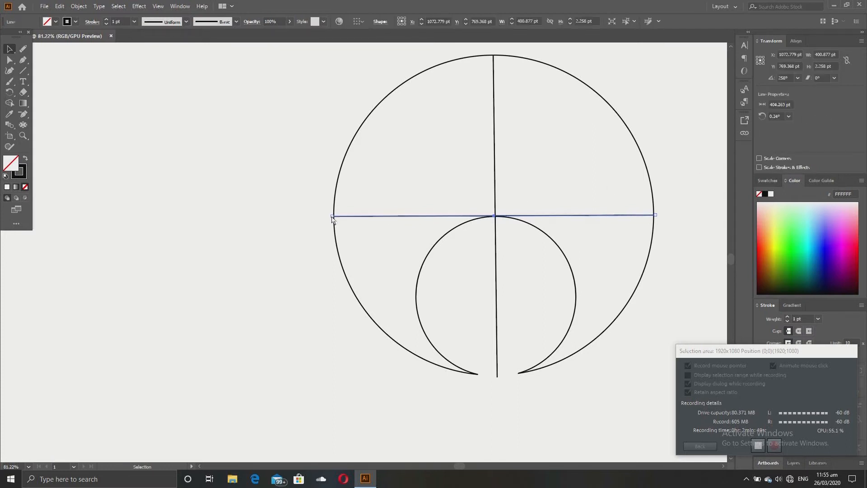
Step: Divide the objects below with the horizontal line, and again with the vertical line
click(78, 6)
mouse_move(145, 222)
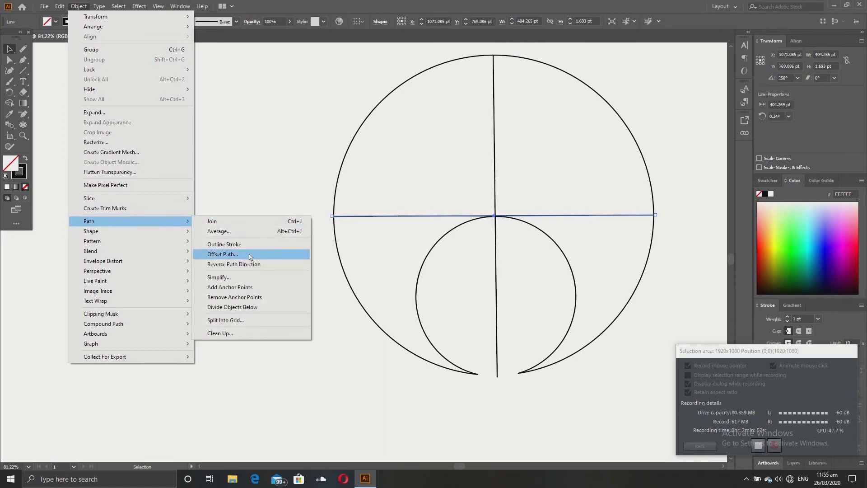
click(261, 307)
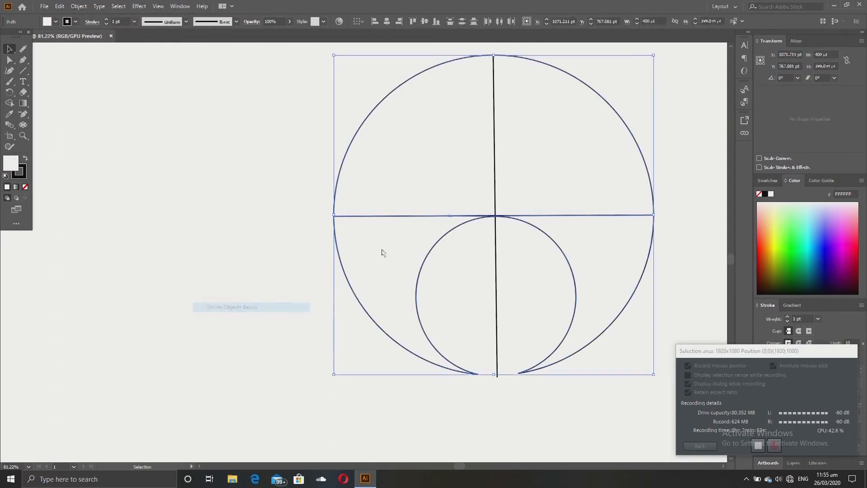
click(495, 164)
click(83, 6)
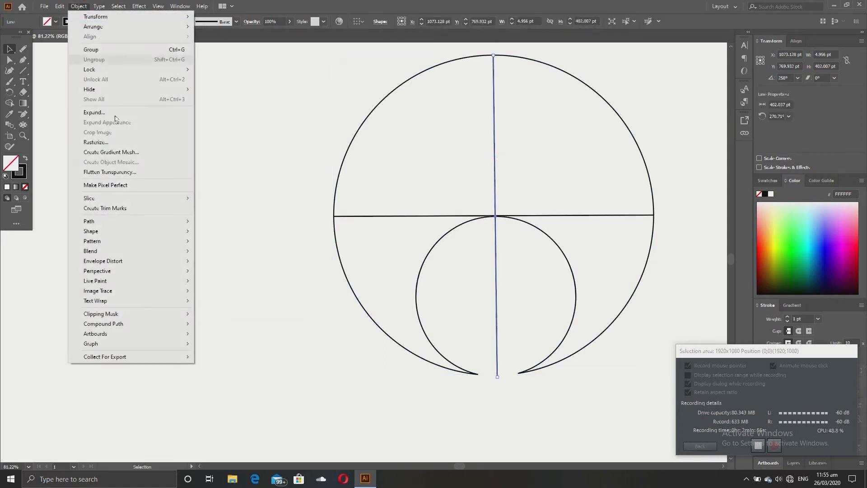
mouse_move(132, 223)
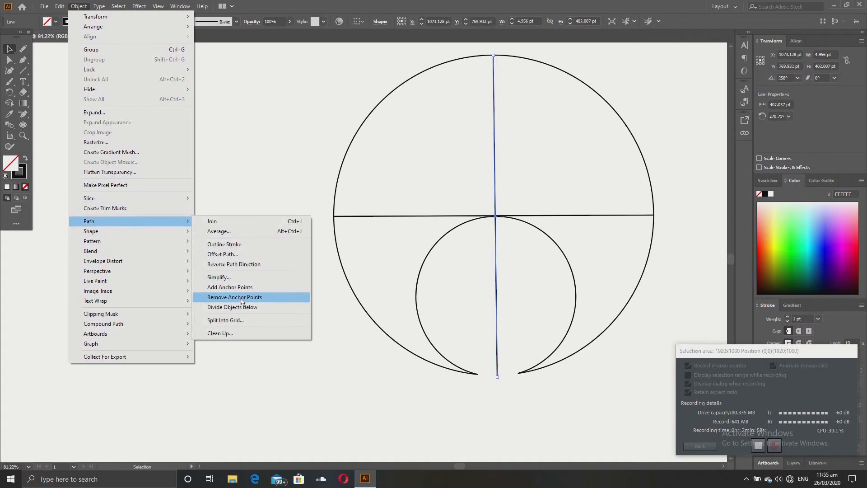
click(247, 308)
Step: Delete the two quarter-circle pieces above the horizontal dividing line
click(248, 280)
drag(233, 164, 756, 128)
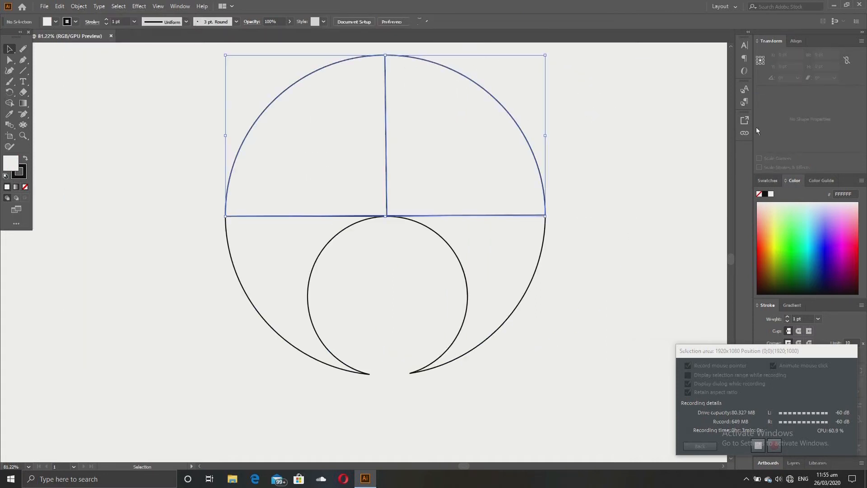
key(Delete)
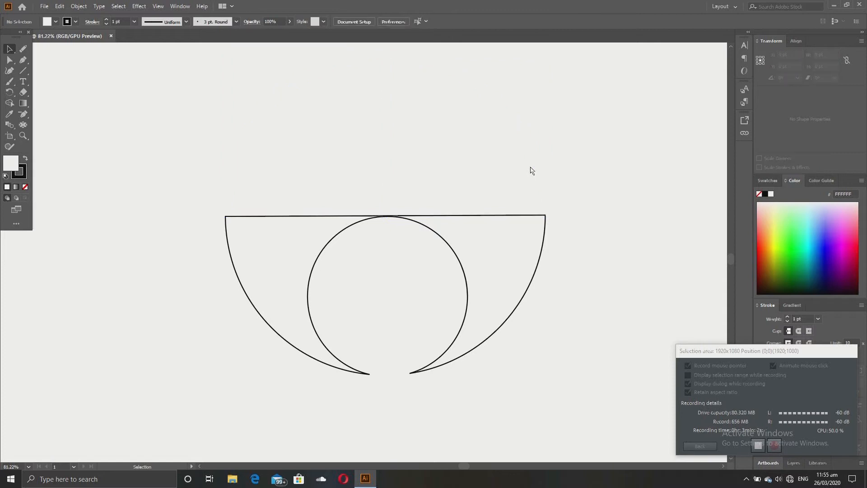
Step: Remove the left piece's two inner corner anchor points where the arc meets the horizontal edge
key(minus)
key(z)
click(390, 217)
click(391, 218)
click(340, 304)
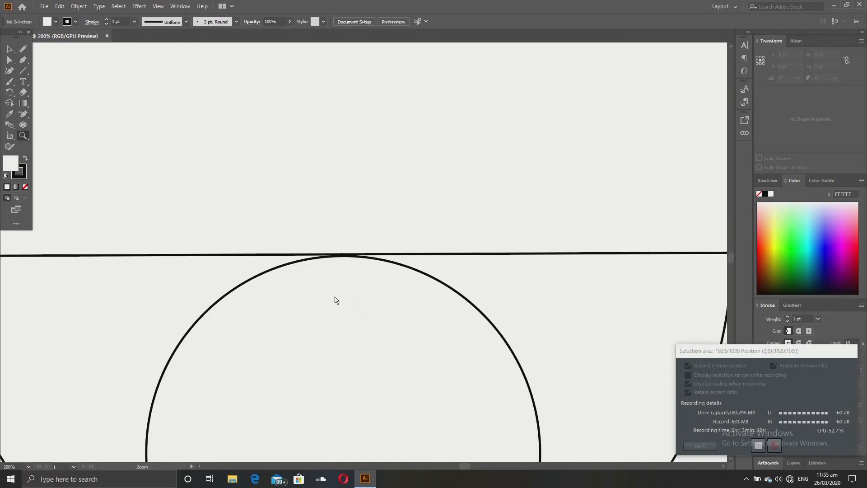
key(minus)
click(340, 256)
click(341, 256)
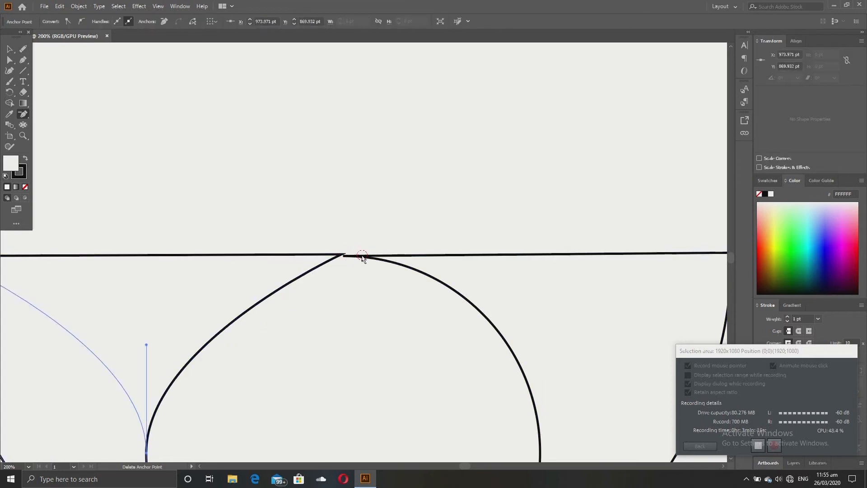
Step: Undo the last anchor point deletion on the left piece and delete that anchor point again
scroll(378, 266, down, 3)
scroll(377, 267, up, 3)
scroll(376, 265, down, 2)
key(ctrl)
key(ctrl)
key(ctrl+z)
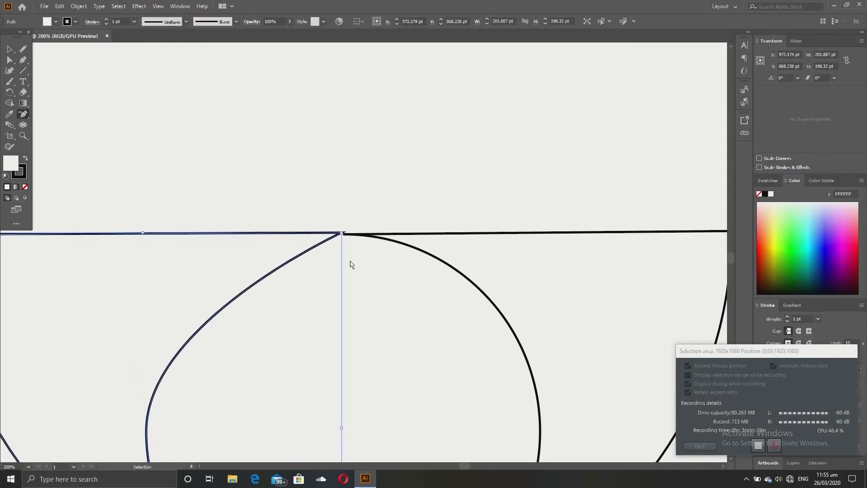
click(341, 234)
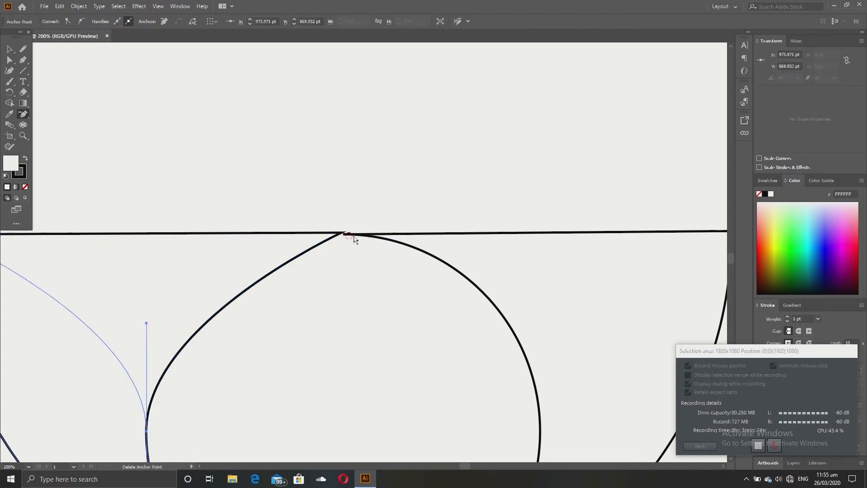
Step: Remove the right piece's inner corner anchor point where the arc meets the horizontal edge
right_click(442, 218)
click(443, 204)
scroll(380, 229, down, 5)
scroll(382, 241, down, 4)
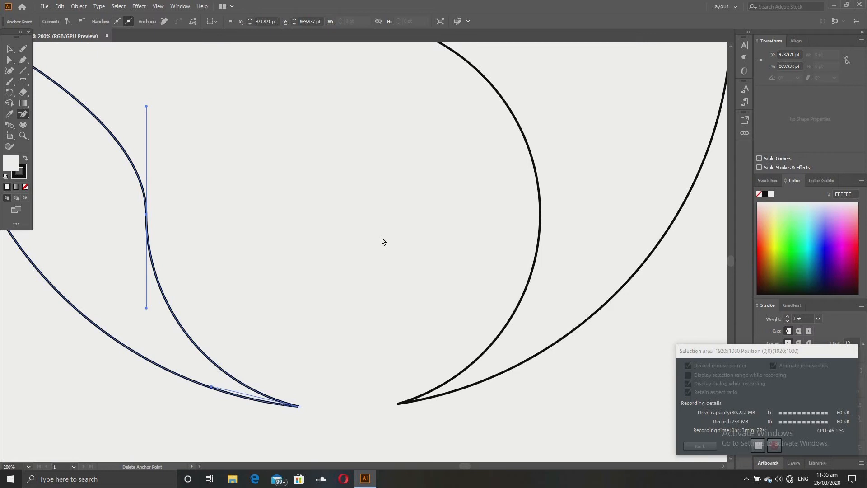
scroll(381, 241, up, 7)
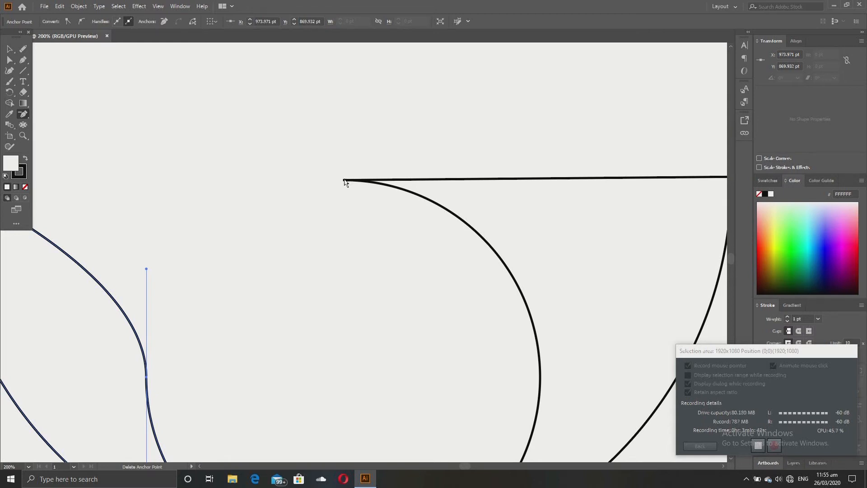
click(343, 180)
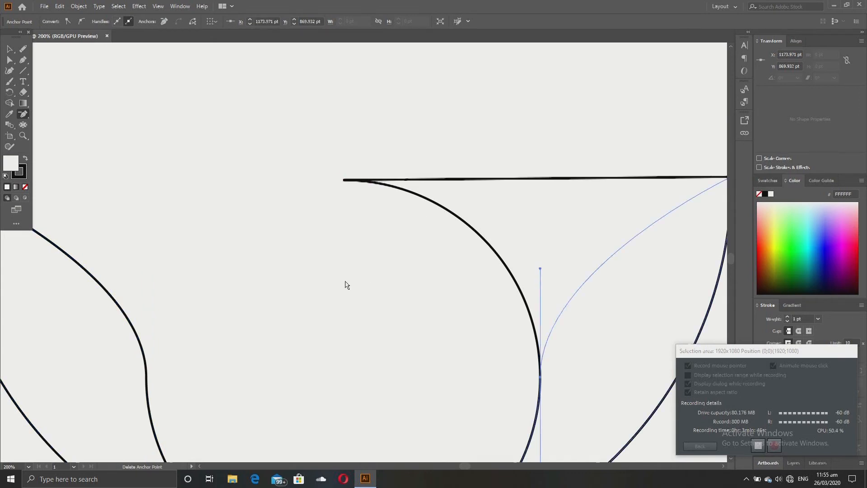
Step: Paste the 200 pt circle in front, in place between the two petals
scroll(348, 286, down, 3)
key(z)
drag(344, 285, 282, 280)
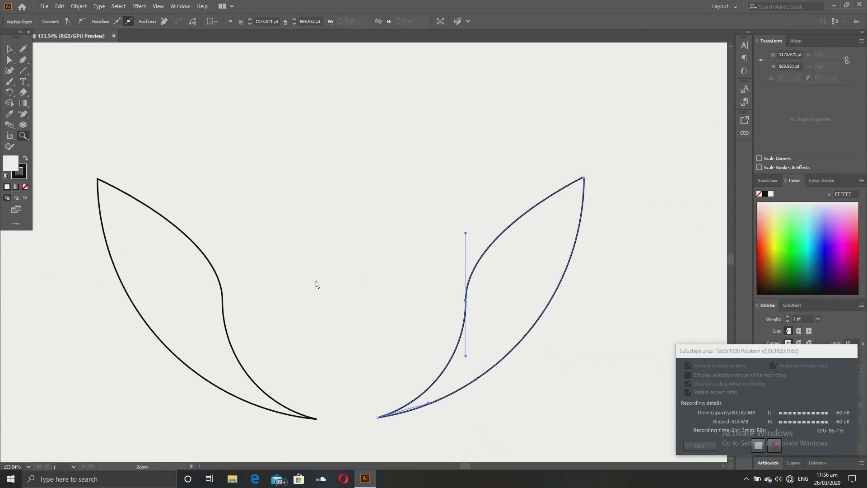
drag(369, 283, 354, 284)
key(ctrl+f)
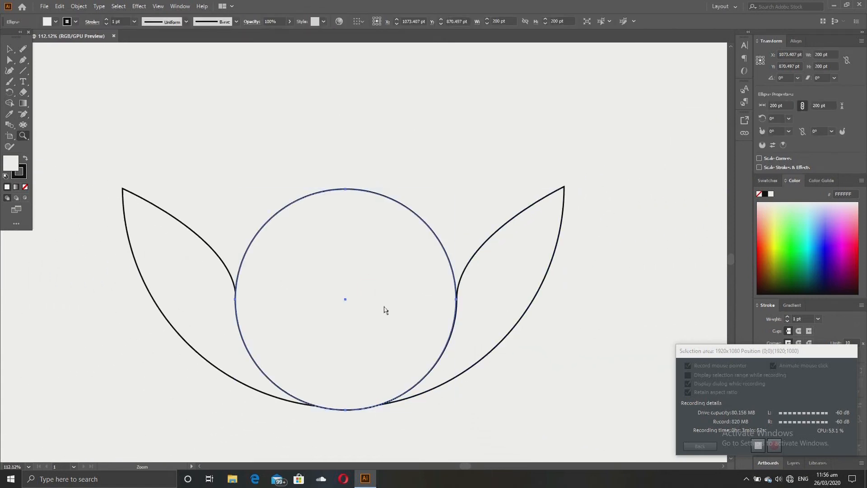
Step: Group the left petal with the 200 pt circle
key(v)
shift+click(234, 299)
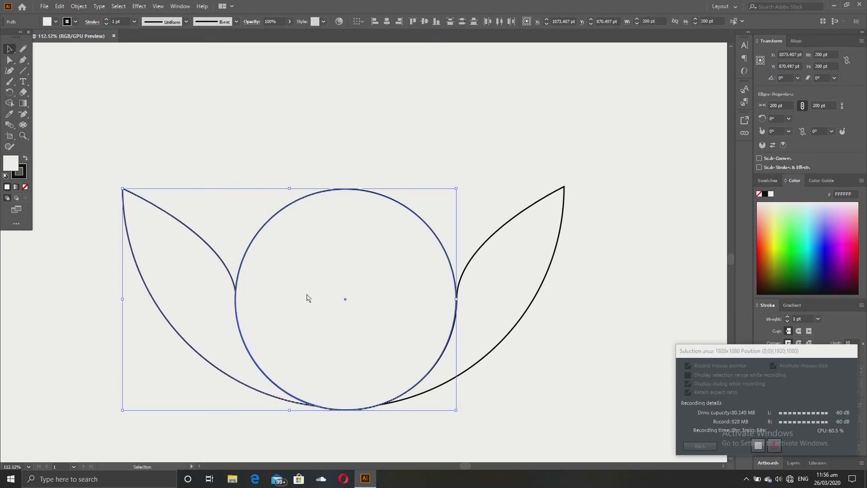
right_click(305, 295)
click(346, 162)
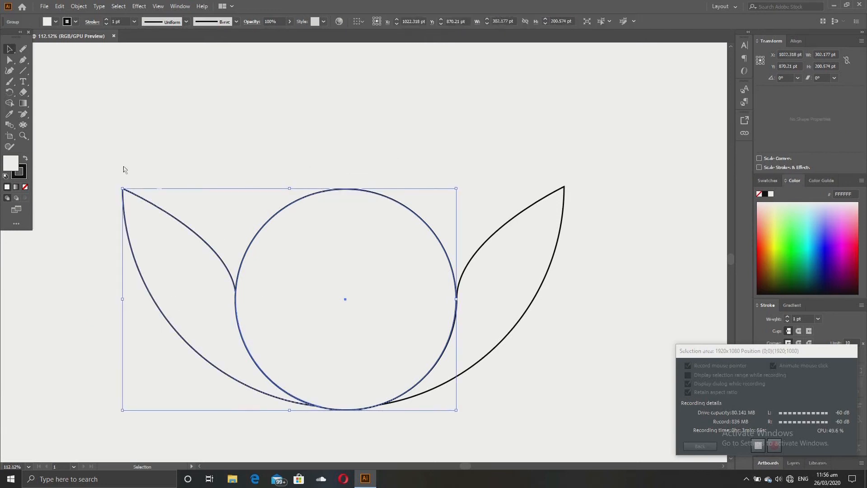
Step: Make three clockwise rotated copies of the petal group around the circle's centre, spaced at equal angles
key(r)
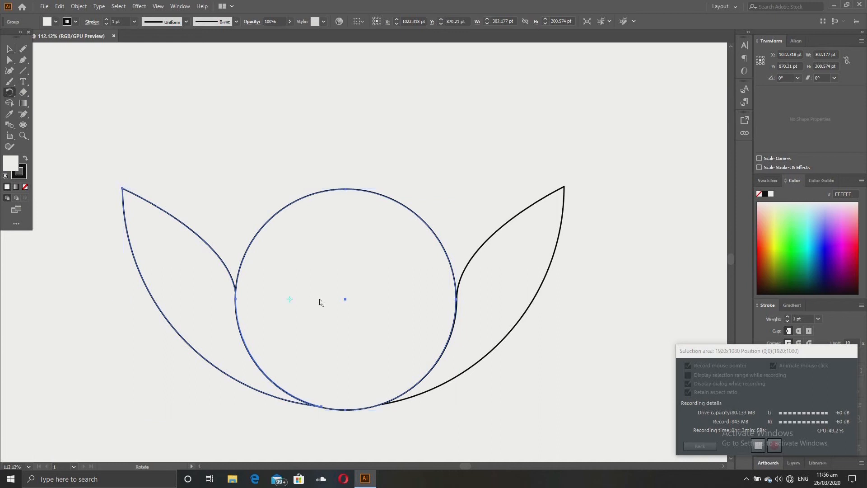
click(346, 300)
drag(235, 298, 203, 249)
key(ctrl+d)
key(ctrl+d)
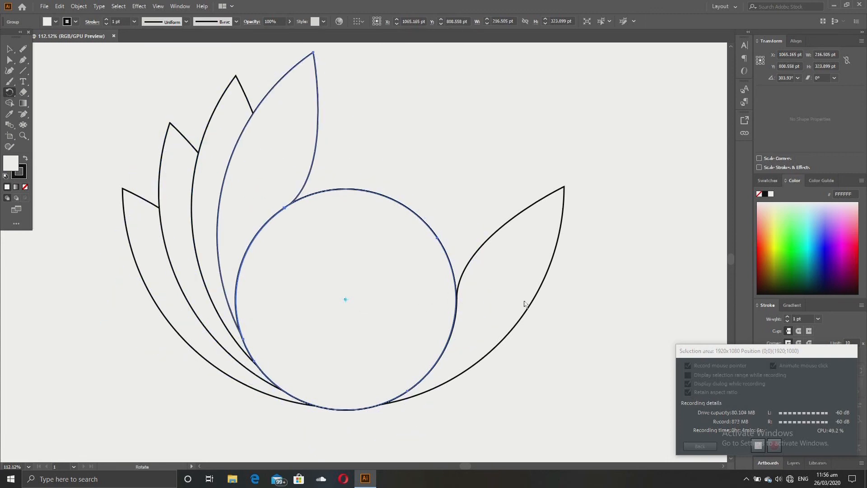
Step: Ungroup the four left petal-and-circle groups
key(v)
drag(472, 170, 141, 261)
click(398, 159)
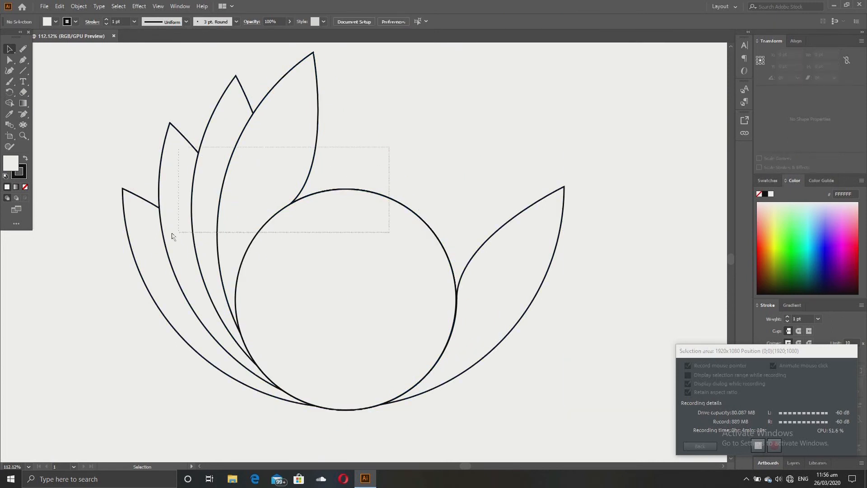
click(195, 225)
right_click(194, 226)
click(246, 303)
Step: Group the right petal with the central circle
click(535, 364)
drag(534, 364, 393, 291)
right_click(393, 290)
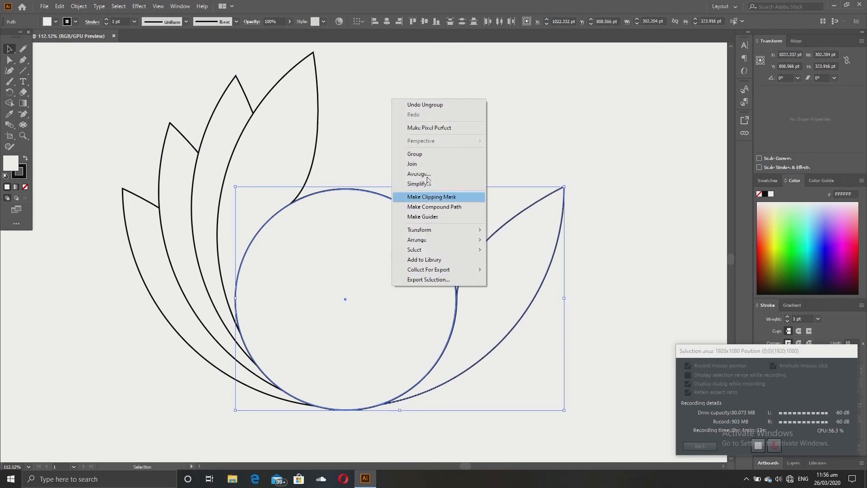
click(416, 151)
Step: Make three counterclockwise rotated copies of the right petal group around the circle's centre, spaced at equal angles
key(r)
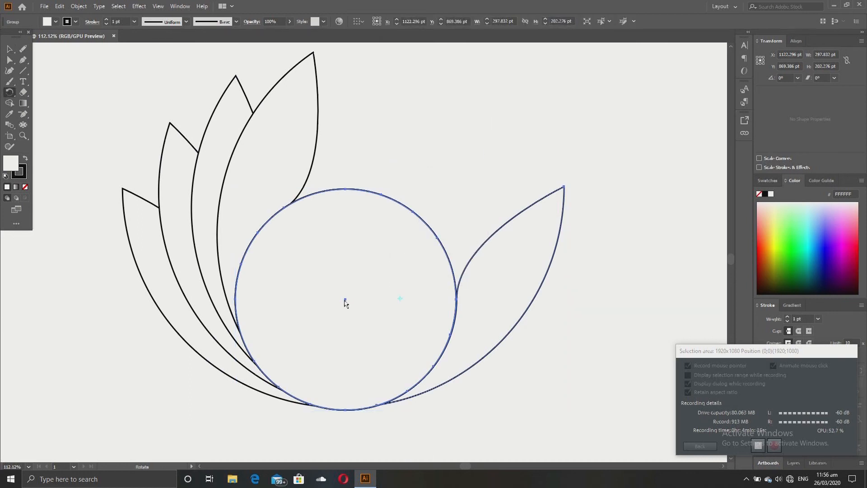
click(344, 300)
drag(500, 304, 487, 253)
key(ctrl+d)
key(ctrl+d)
Step: Ungroup the right petal groups and delete the central circles, leaving only the petals on both sides
key(v)
click(443, 280)
right_click(444, 278)
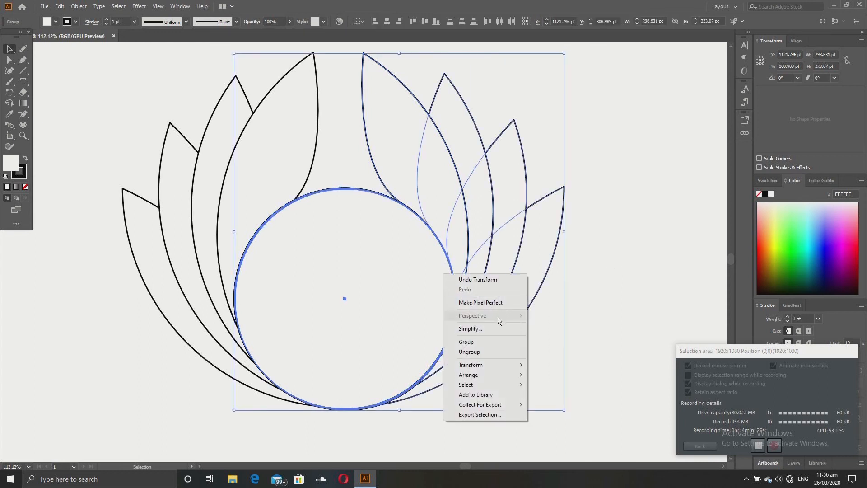
click(478, 352)
click(351, 202)
key(Delete)
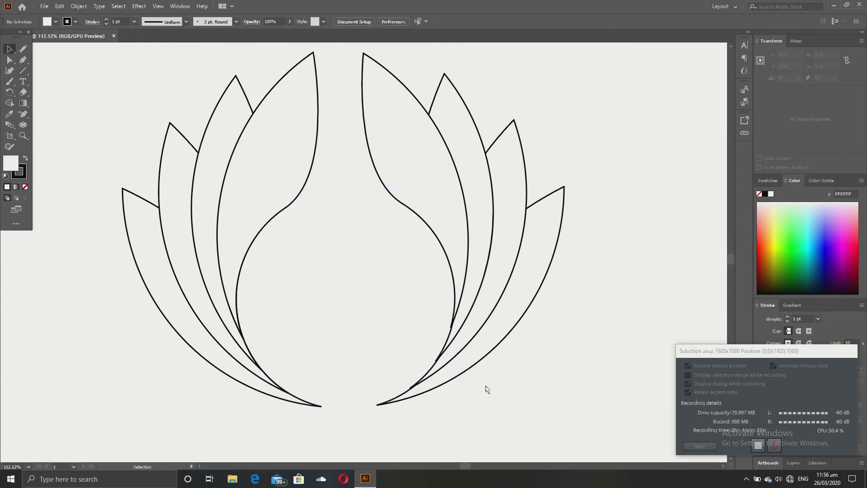
Step: Fill the left innermost petal with light blue and the right innermost petal with blue 3671FF
click(283, 183)
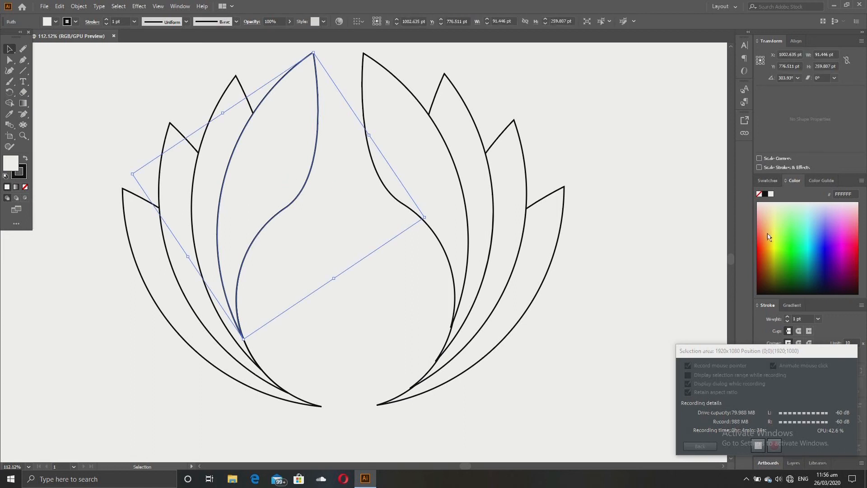
click(765, 251)
click(429, 189)
click(834, 250)
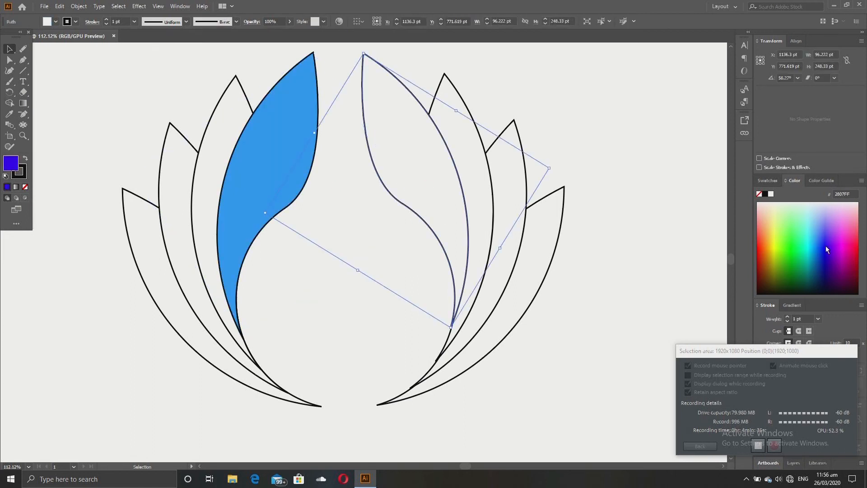
click(820, 240)
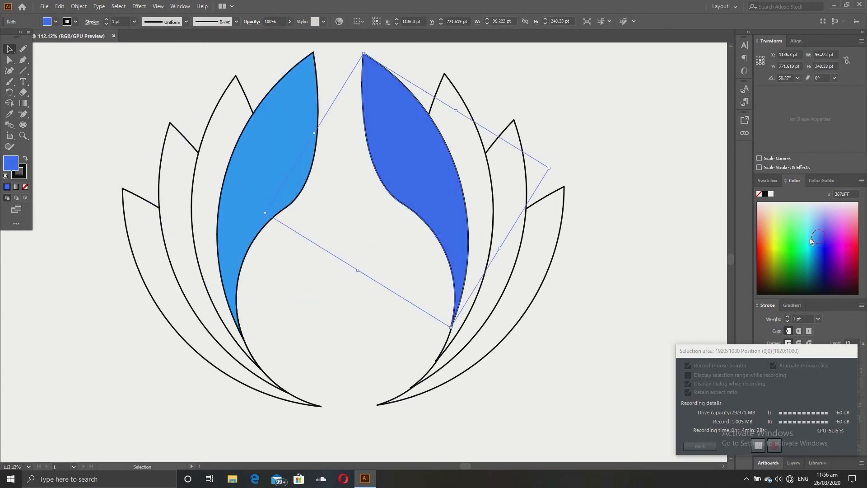
Step: Fill the three remaining right petals with purple, red and dark red, from the inside outward
click(482, 156)
click(844, 251)
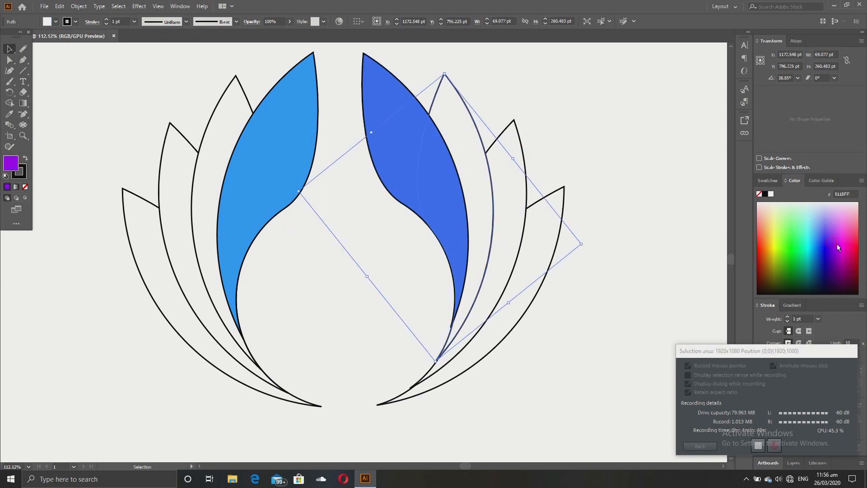
click(525, 182)
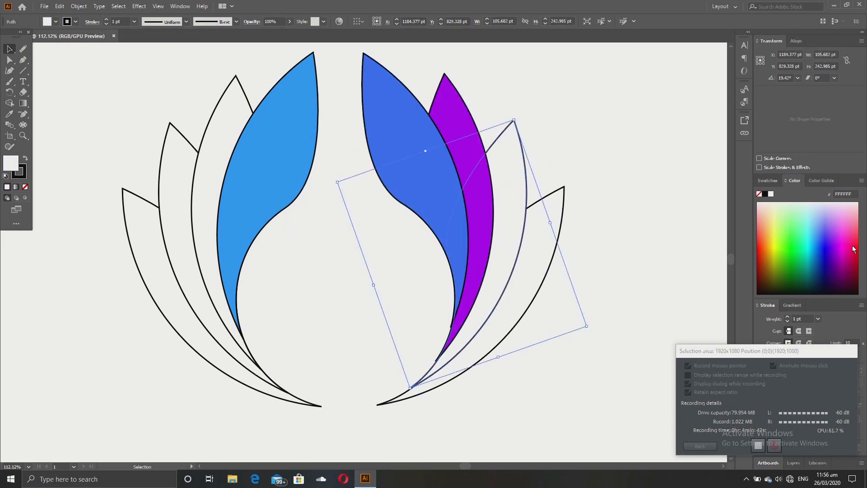
click(854, 250)
click(546, 246)
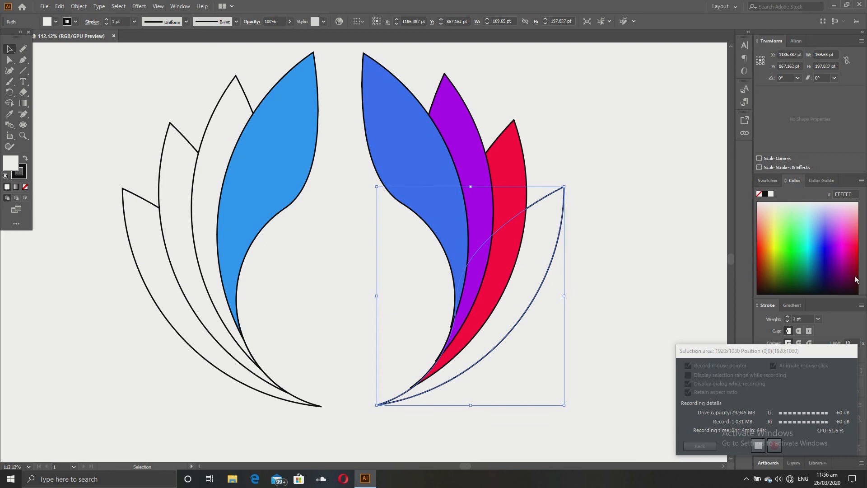
click(856, 280)
Step: Fill the three remaining left petals with magenta, crimson CD0031 and dark maroon, from the inside outward
click(209, 173)
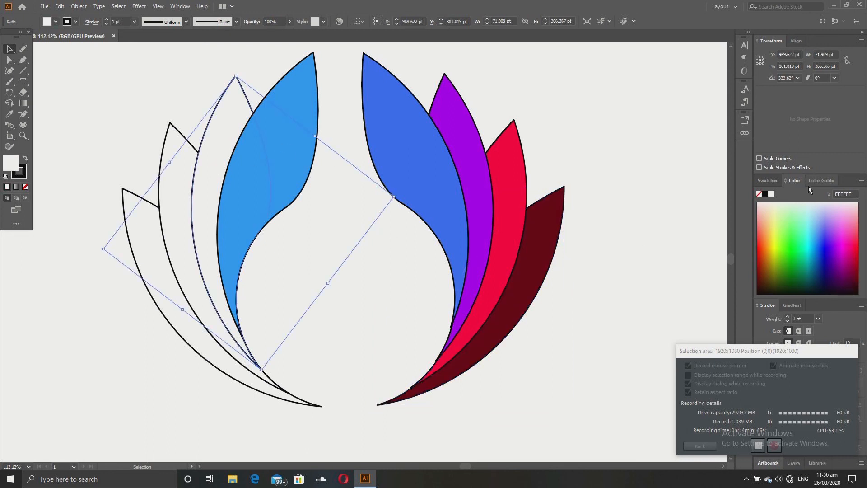
click(856, 247)
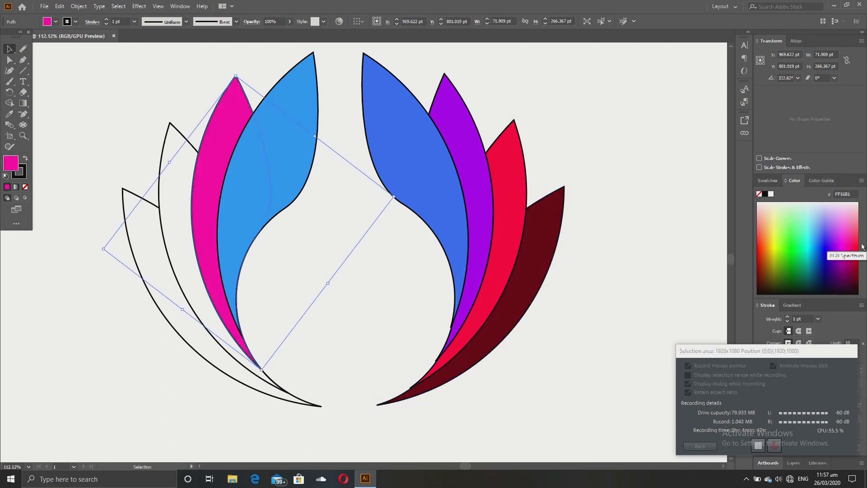
click(187, 189)
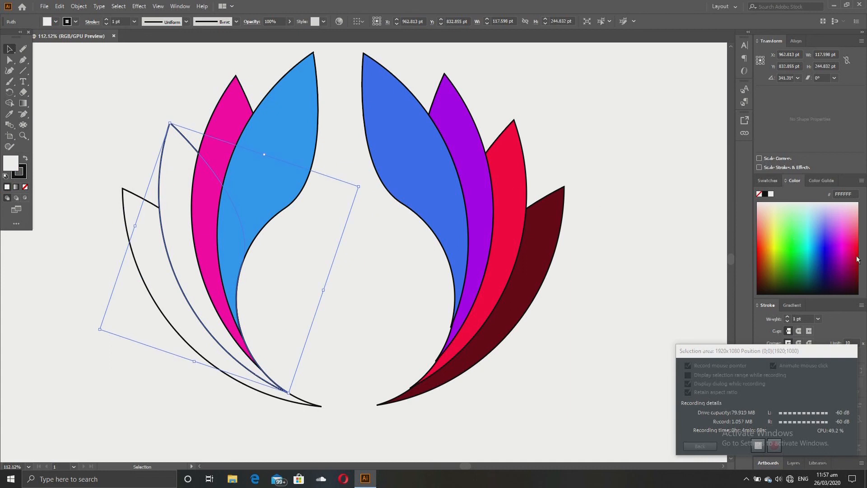
click(855, 257)
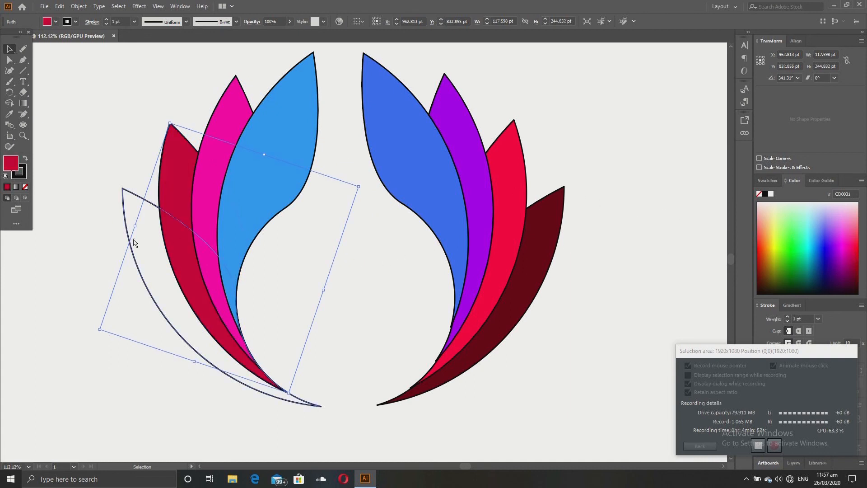
click(134, 243)
click(854, 281)
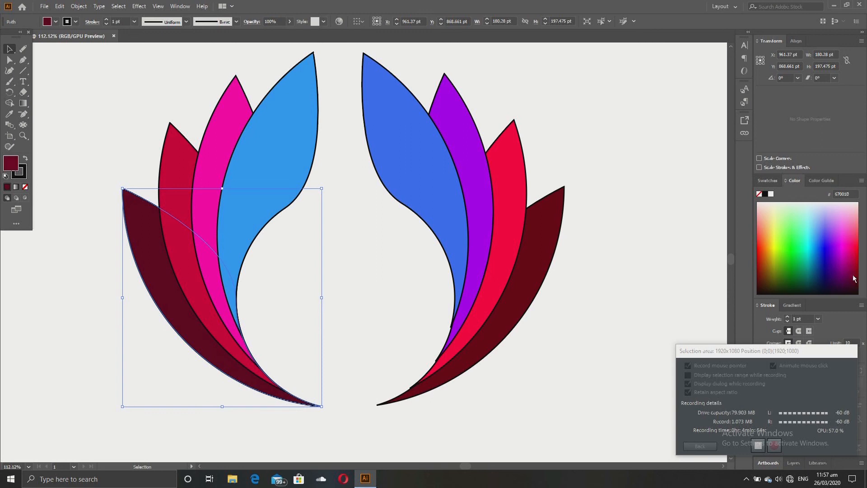
Step: Remove the black stroke from all eight petals
drag(558, 328, 121, 185)
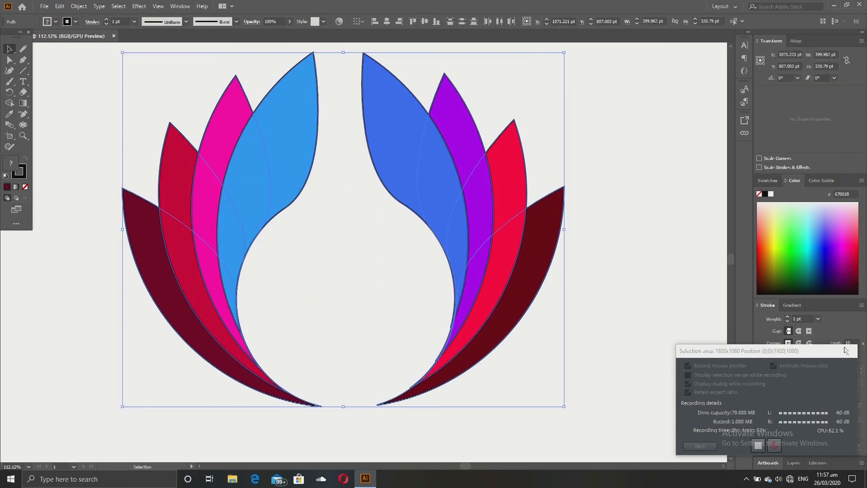
click(788, 321)
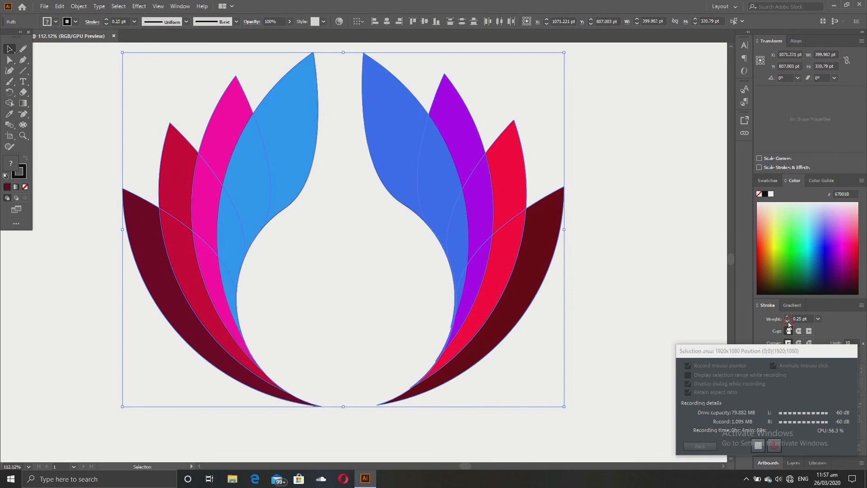
click(687, 333)
Step: Set the opacity of the two blue innermost petals to 75%
click(435, 188)
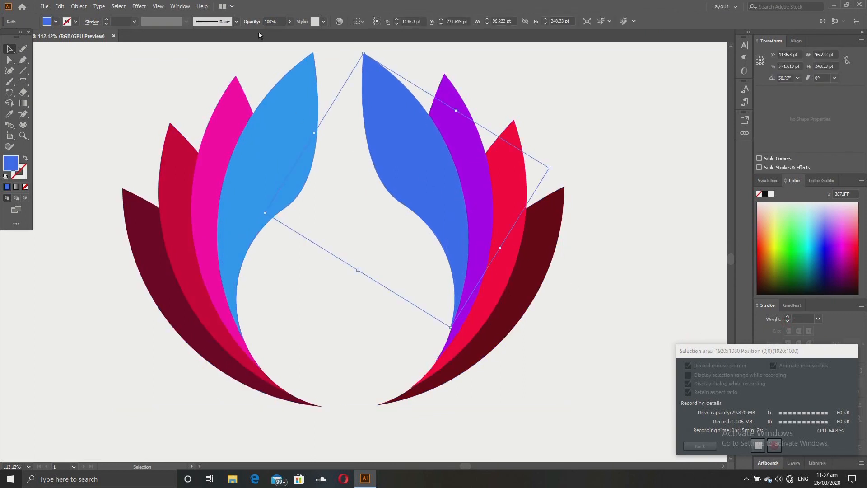
drag(412, 66, 277, 72)
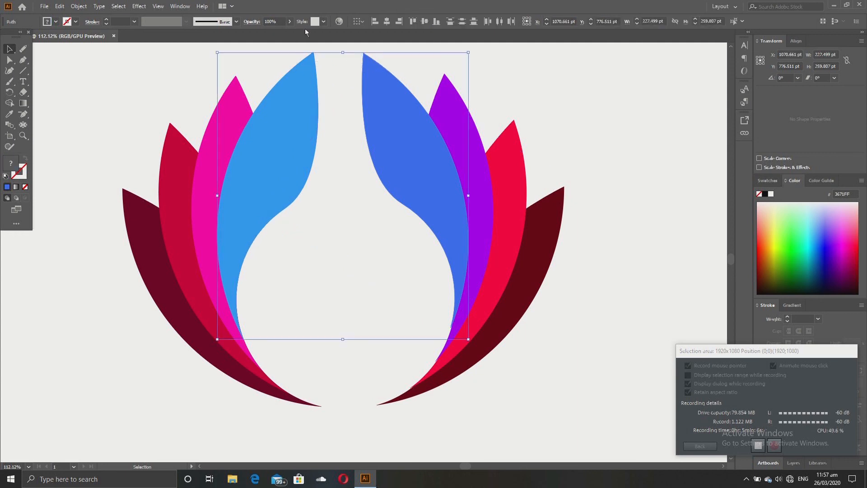
click(290, 22)
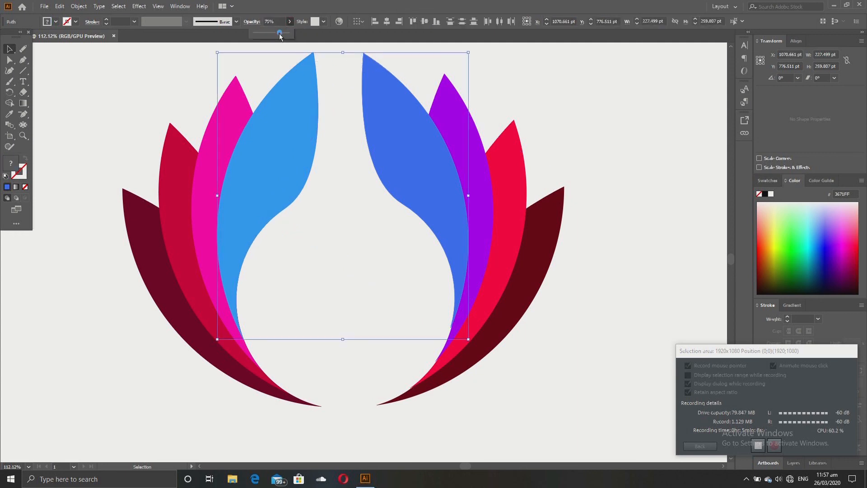
click(279, 33)
Step: Lower the opacity of the purple and red petals on the right side so the overlapping shapes show through
click(483, 135)
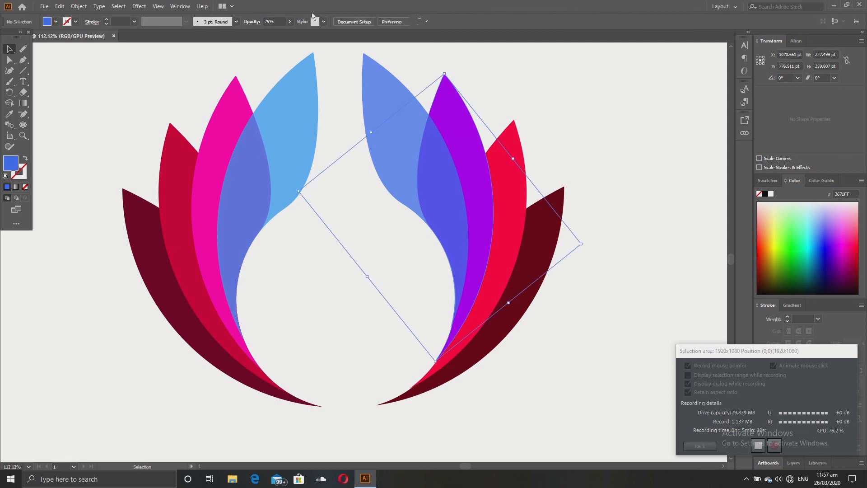
click(290, 21)
drag(285, 33, 278, 33)
click(510, 163)
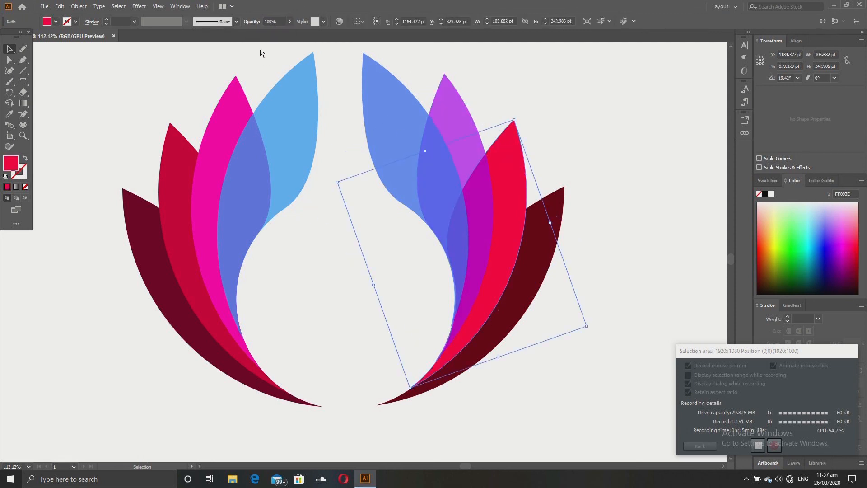
click(290, 22)
drag(285, 33, 280, 33)
Step: Set the left magenta petal's opacity to 78% and the left crimson petal's opacity to 67%
click(231, 112)
click(290, 21)
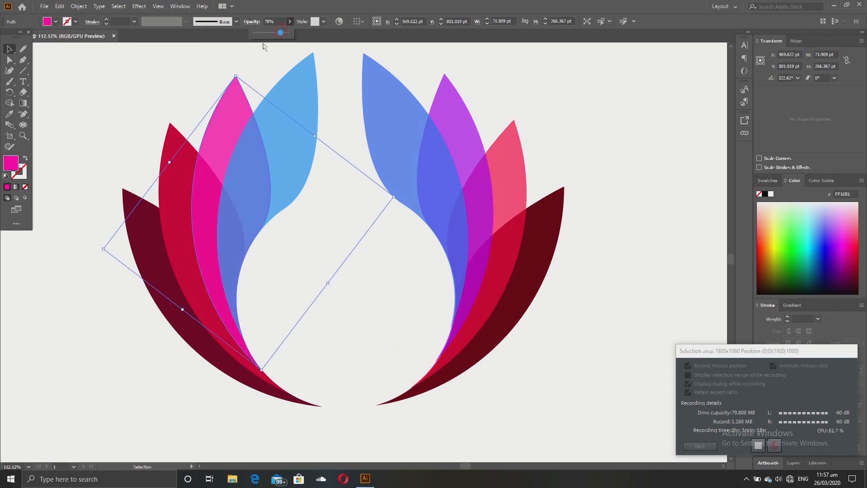
click(184, 160)
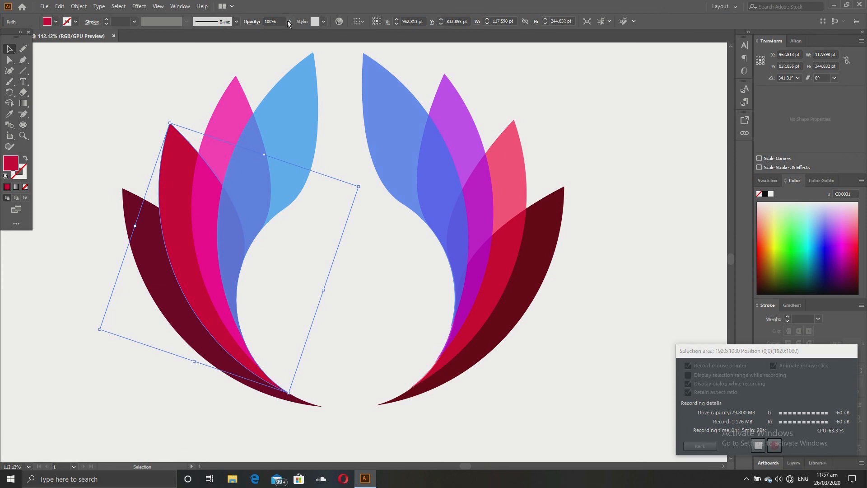
click(289, 22)
drag(288, 32, 277, 32)
click(443, 60)
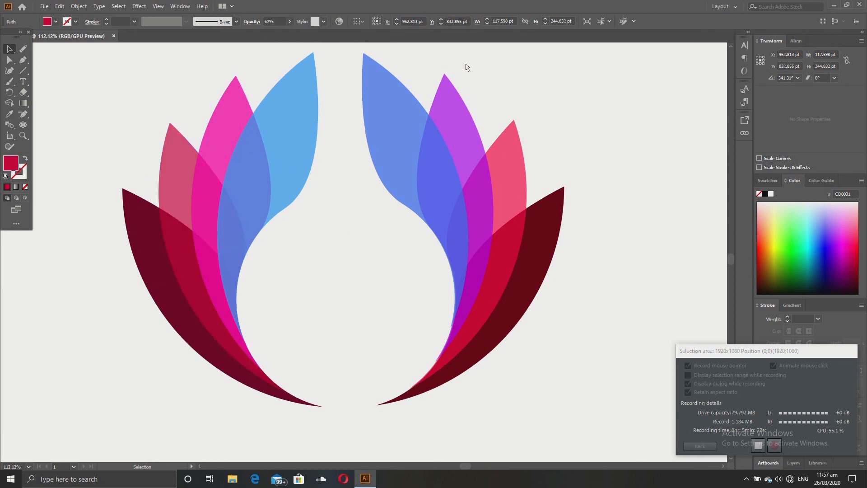
Step: Apply a Multiply drop shadow to all petals with 81% opacity, 7 pt X offset, 16 pt Y offset and 12 pt blur
drag(145, 86, 543, 259)
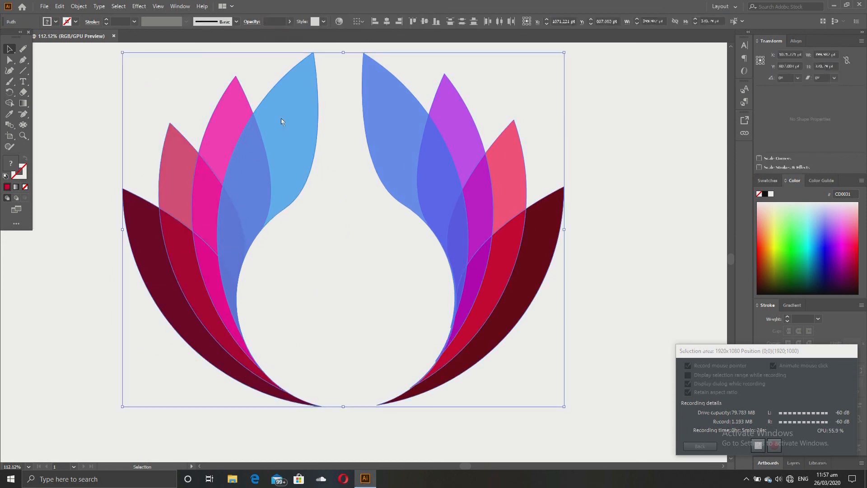
click(136, 7)
mouse_move(189, 110)
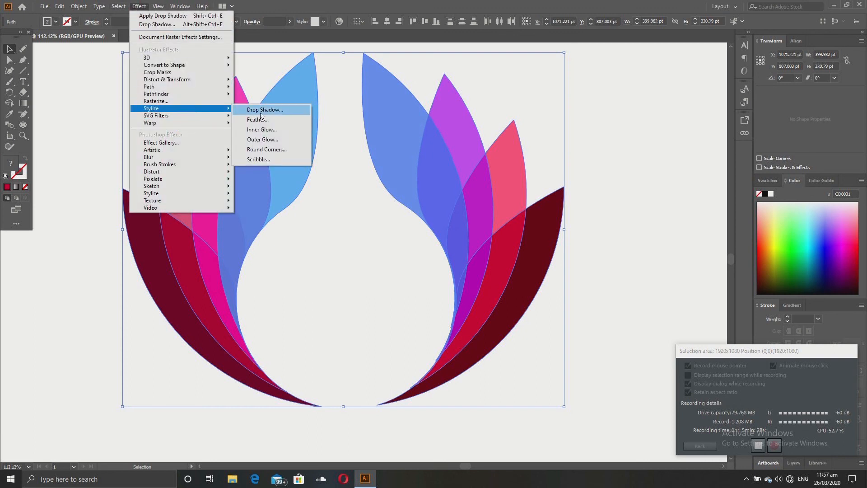
click(265, 110)
click(384, 282)
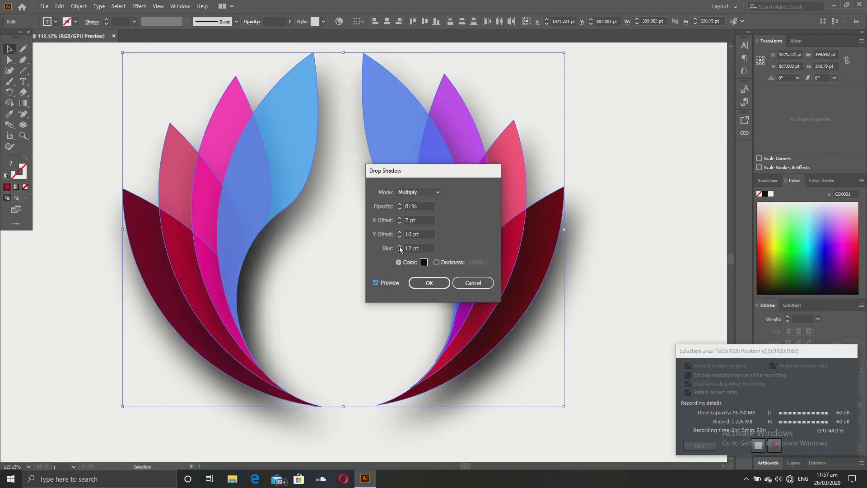
click(430, 283)
click(596, 289)
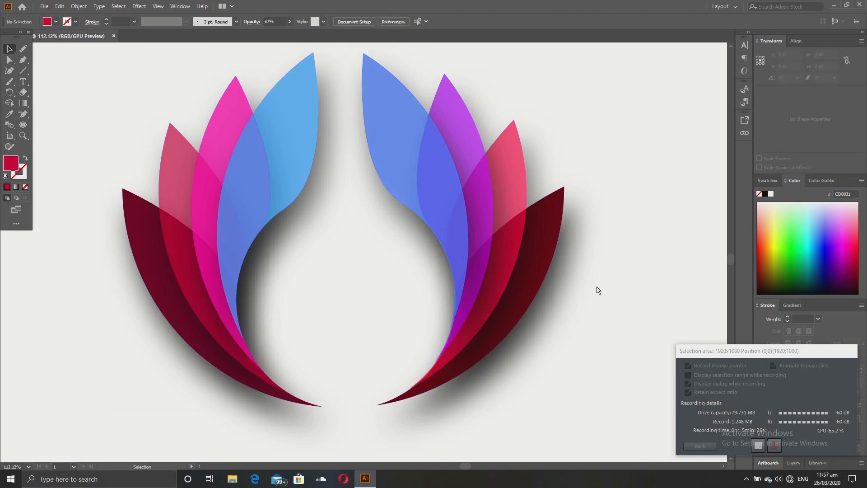